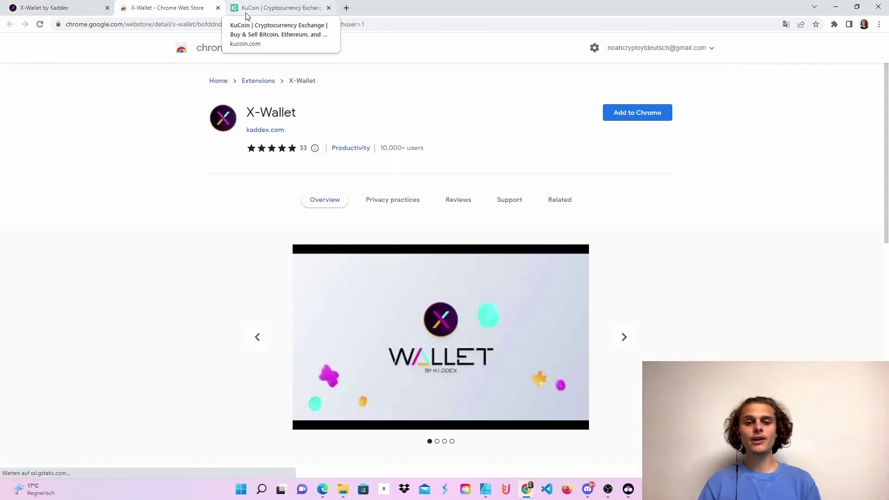
Step: Add the X-Wallet extension to Chrome from the Web Store and confirm the permissions
left_click(637, 117)
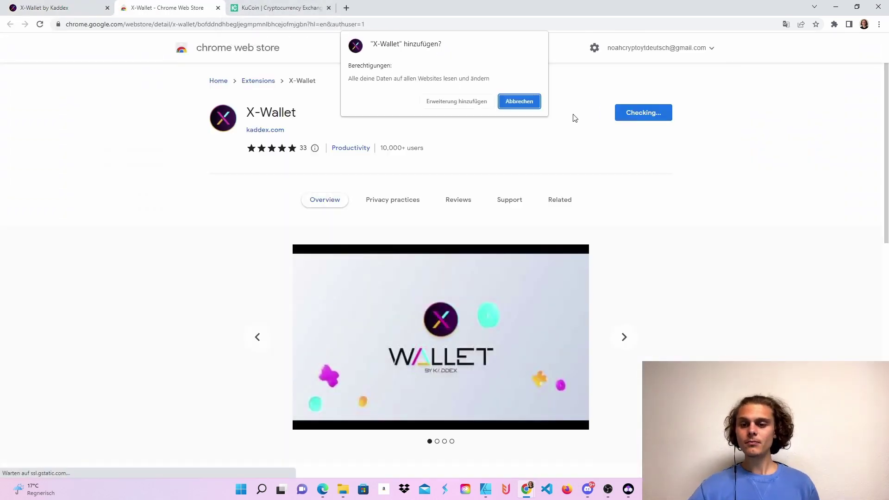
left_click(453, 102)
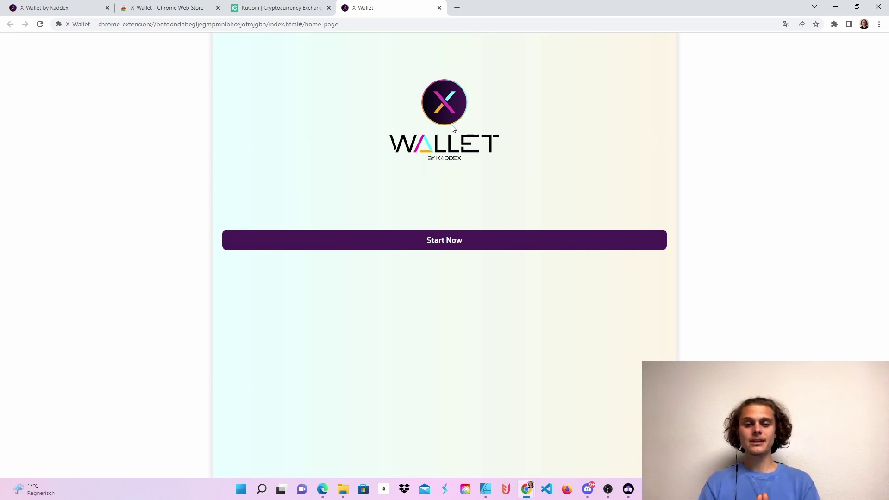
Step: Check the installed extensions list for X-Wallet
left_click(835, 24)
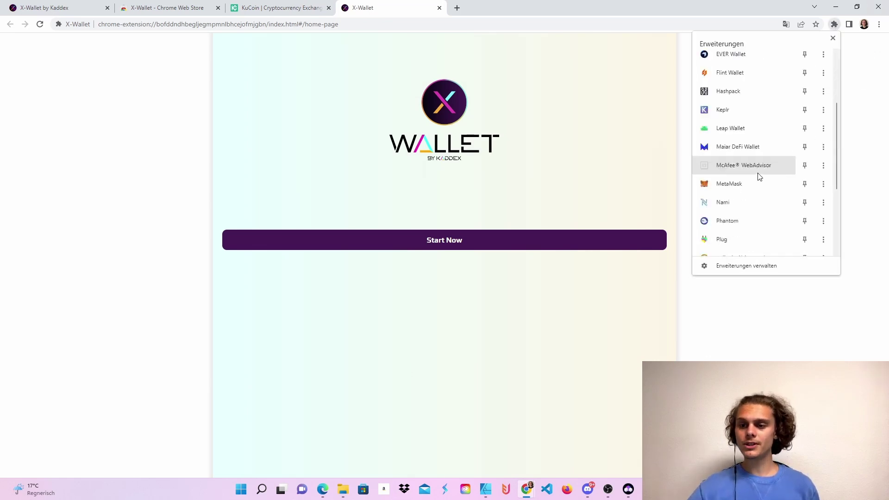
scroll(758, 175, "down", 1)
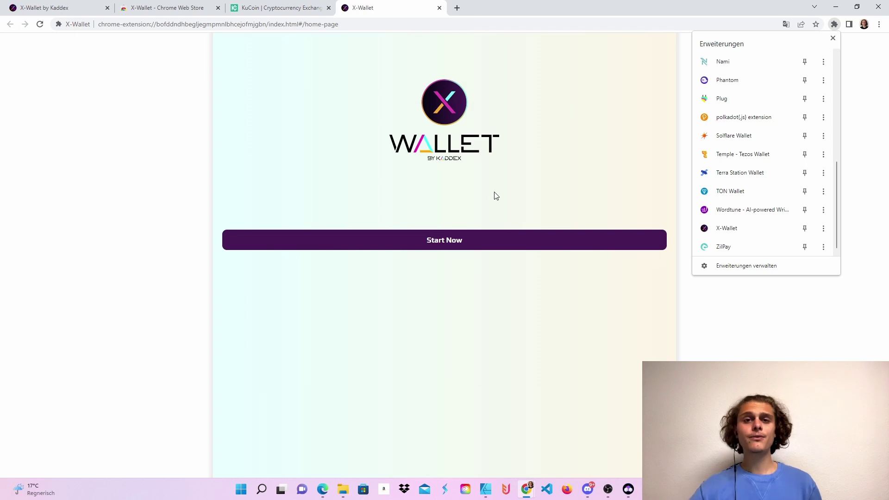
left_click(476, 185)
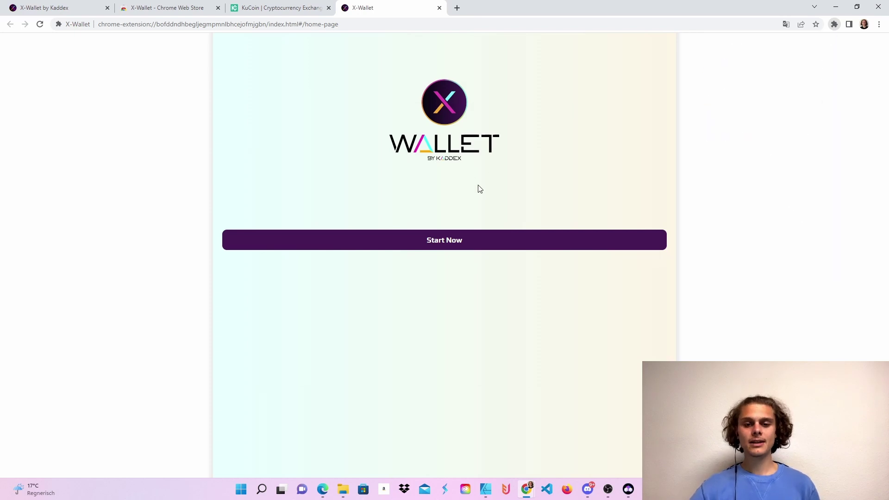
Step: Start X-Wallet setup, pass the privacy statements and accept the Terms of Use
left_click(434, 248)
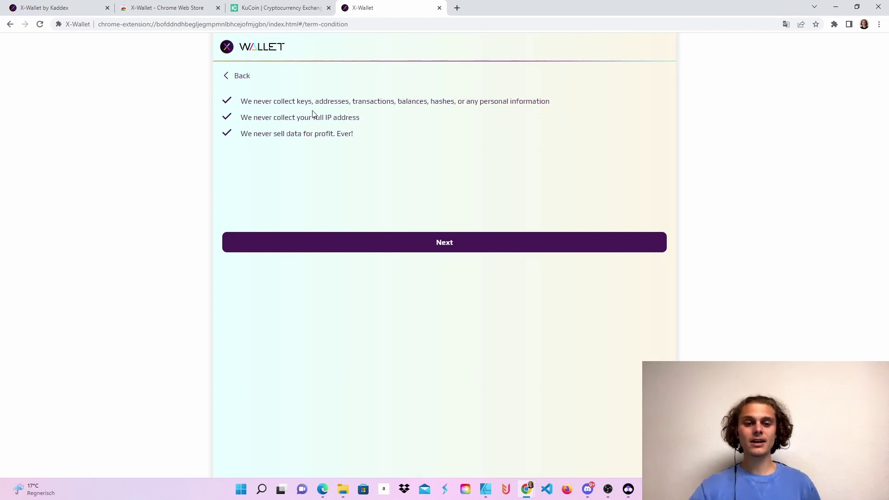
left_click(451, 245)
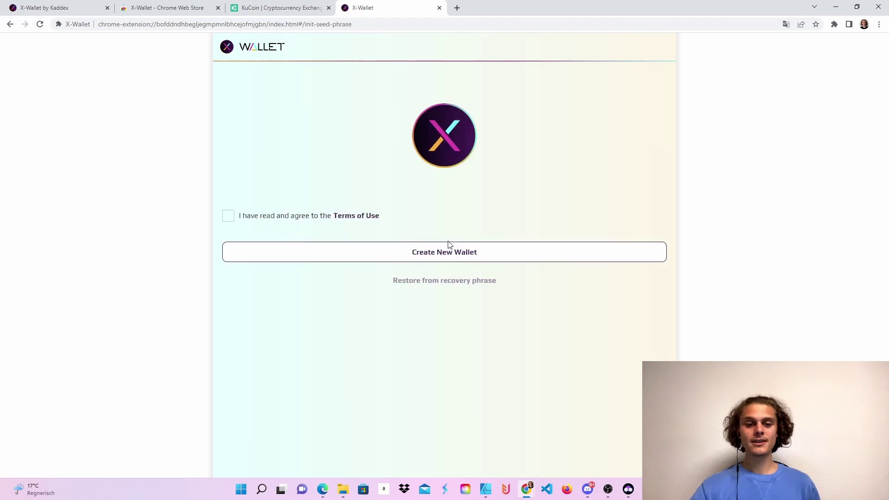
left_click(273, 220)
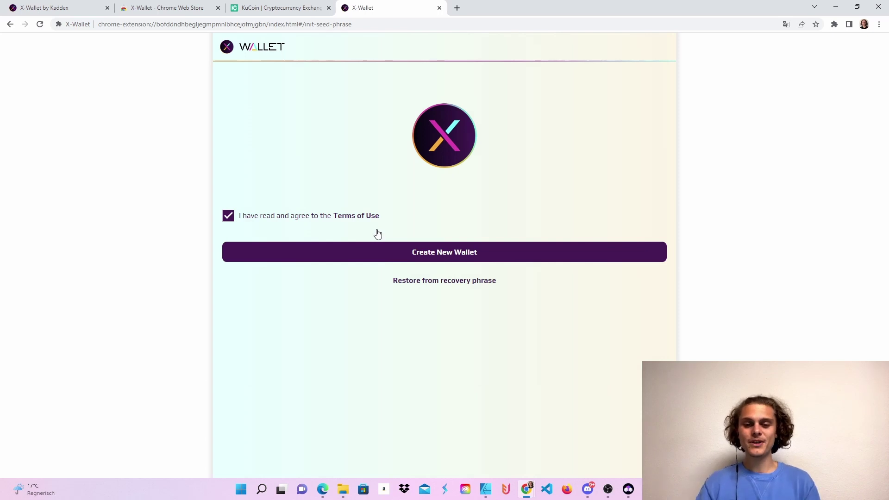
Step: Create a new wallet protected by a password and dismiss the success notification
left_click(428, 254)
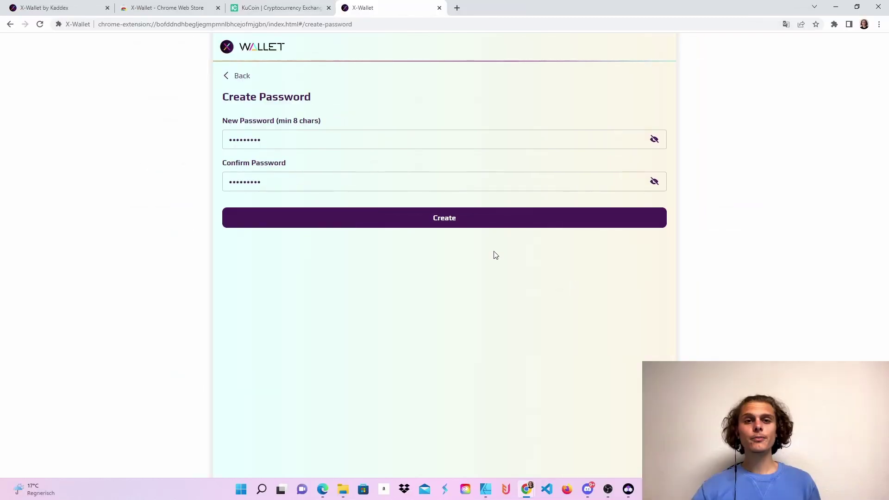
left_click(463, 227)
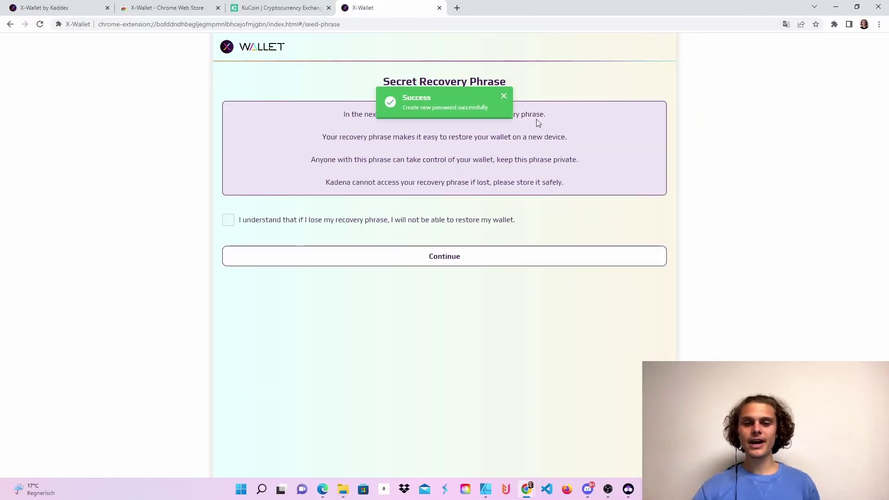
left_click(502, 100)
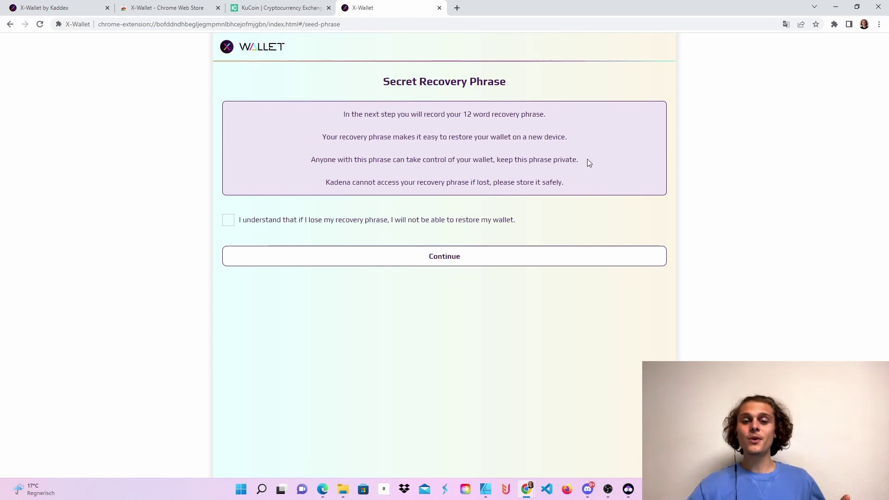
Step: Acknowledge the warning, reveal and copy the 12-word recovery phrase, then continue to verification
left_click(231, 222)
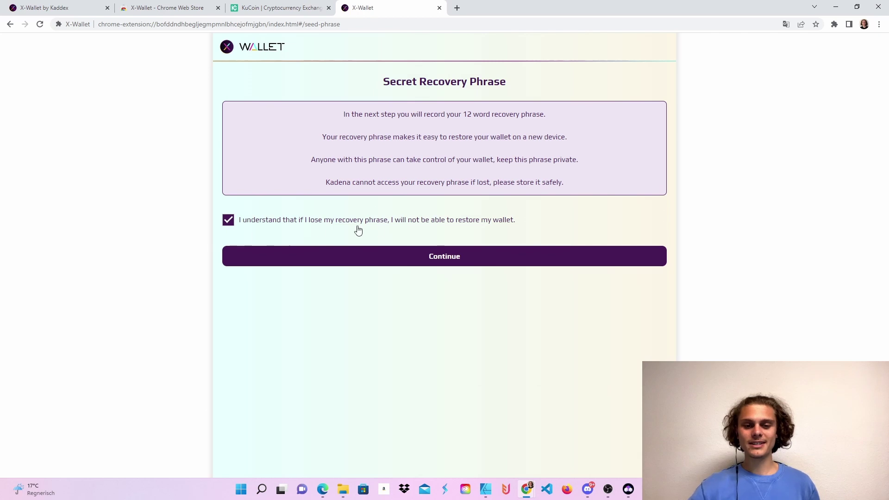
left_click(436, 261)
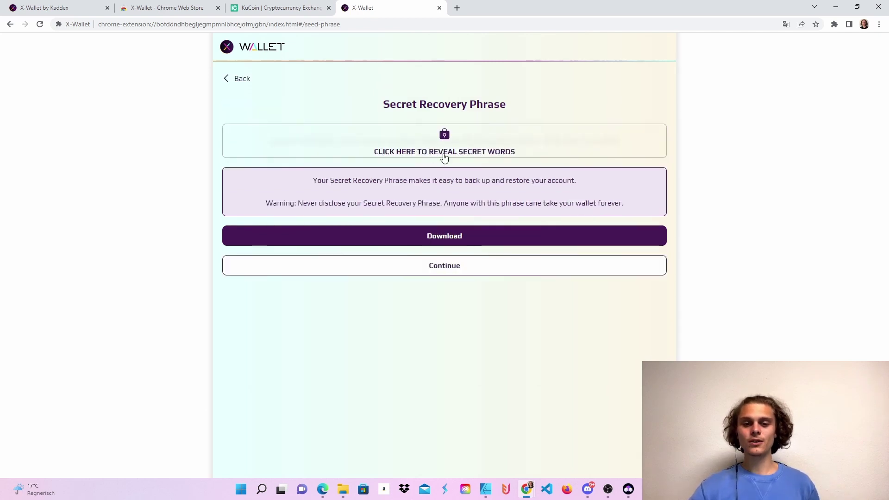
left_click(443, 145)
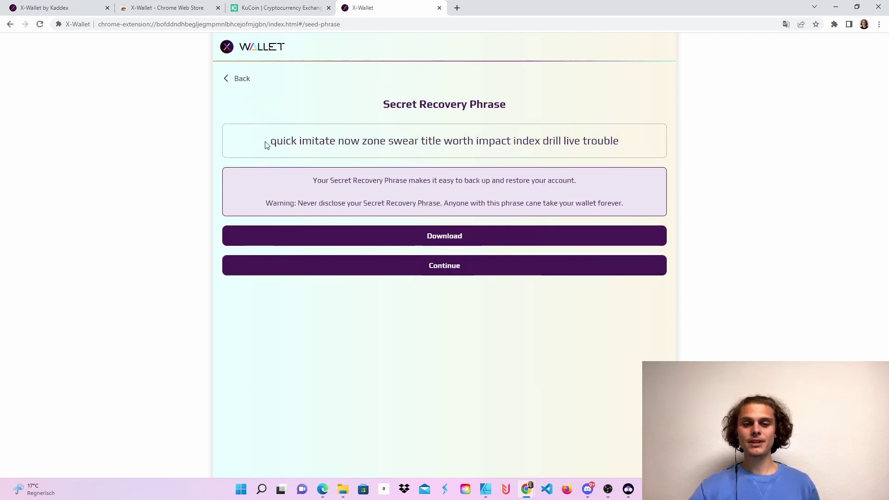
left_click_drag(253, 139, 655, 145)
left_click(647, 144)
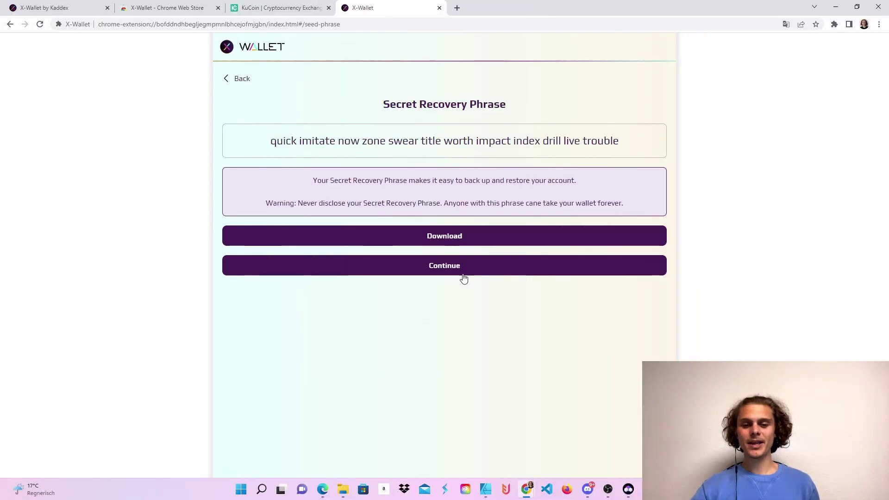
left_click(463, 277)
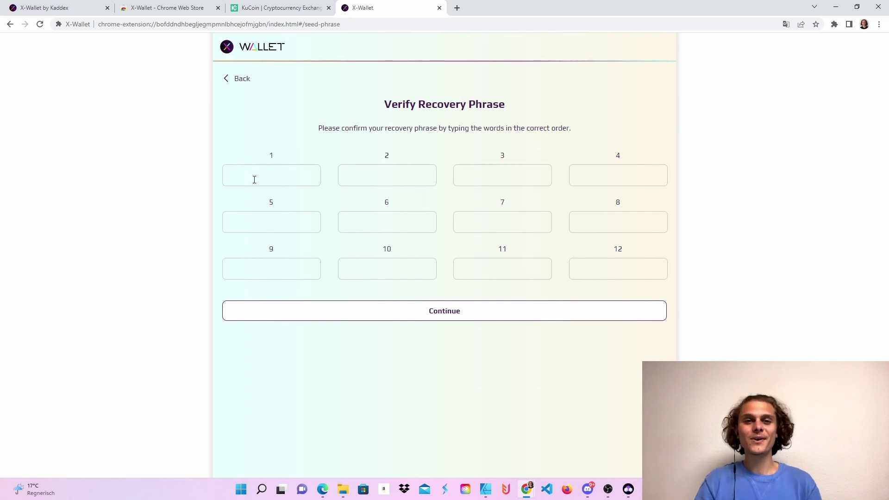
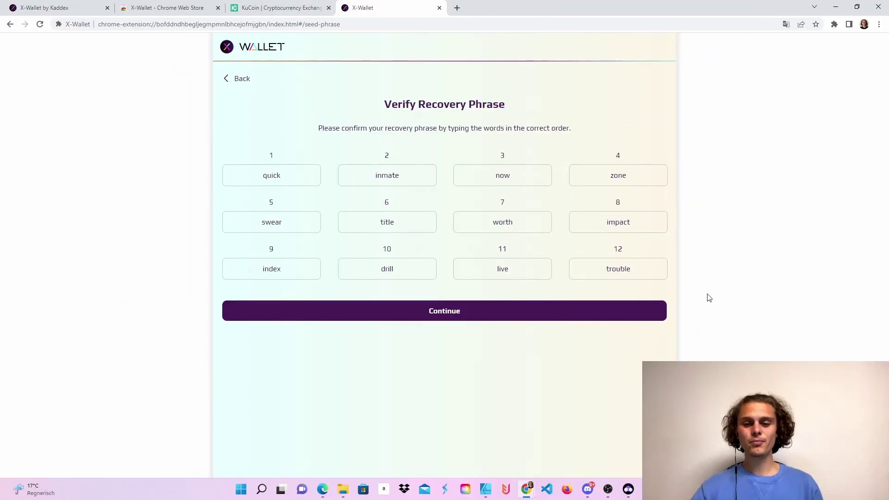
Step: Verify the pasted recovery phrase and sign in with the wallet password
left_click(510, 311)
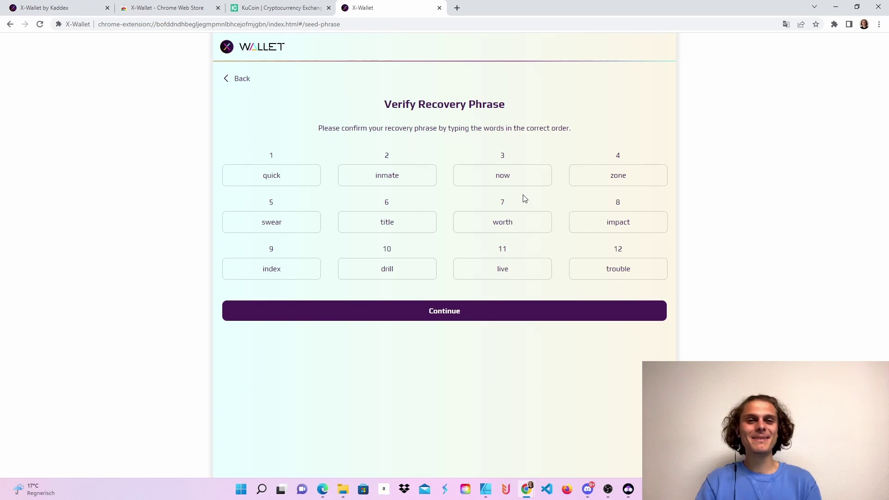
left_click(445, 317)
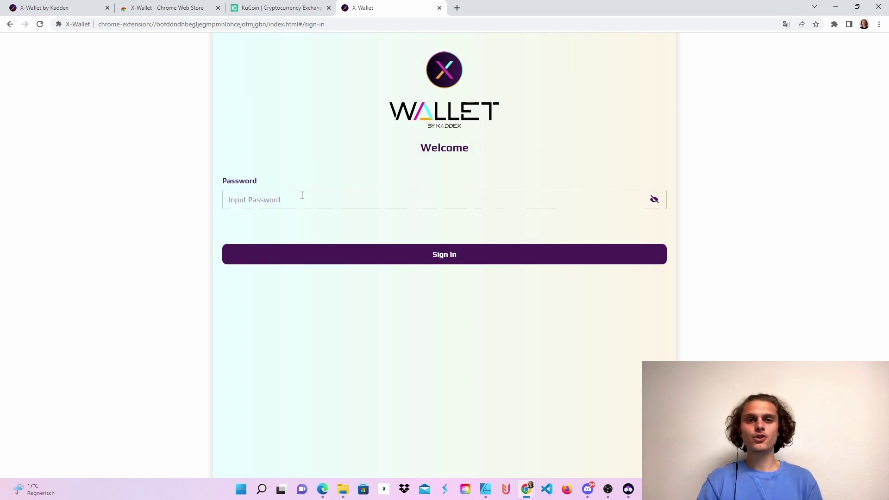
type("•••••••••")
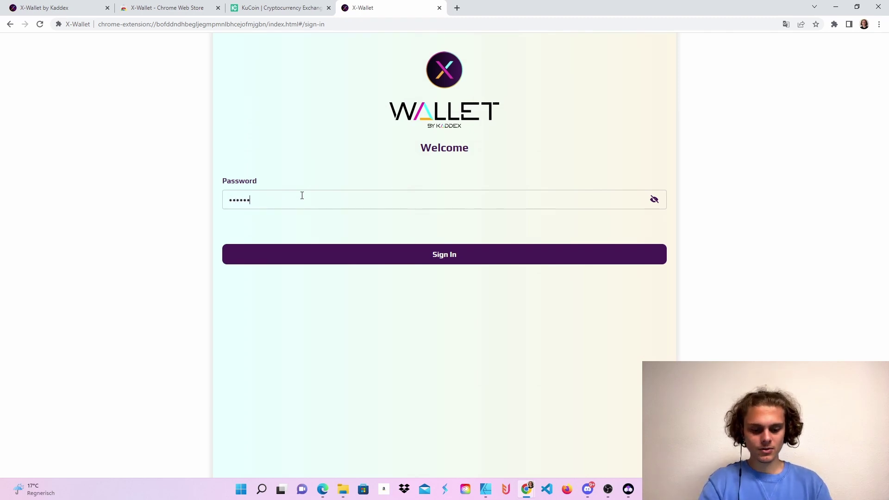
key("Return")
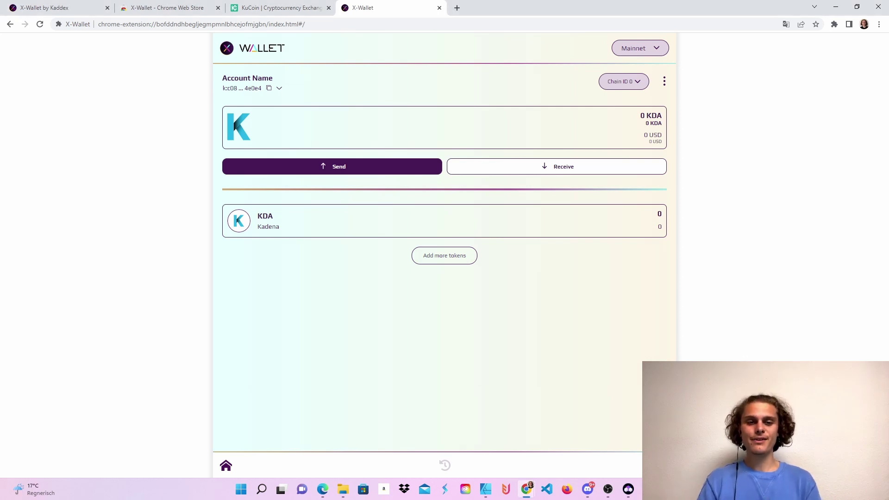
Step: Look through the wallet and network menus and switch the account to Chain ID 1
left_click(279, 91)
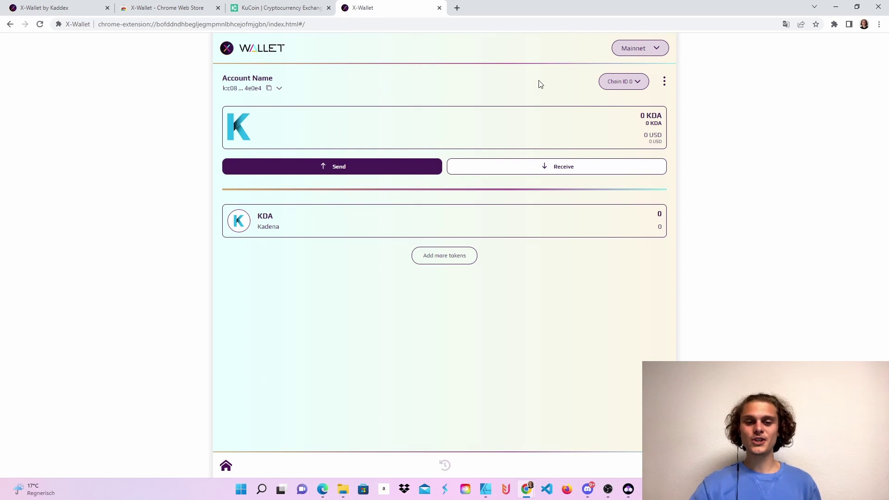
left_click(660, 50)
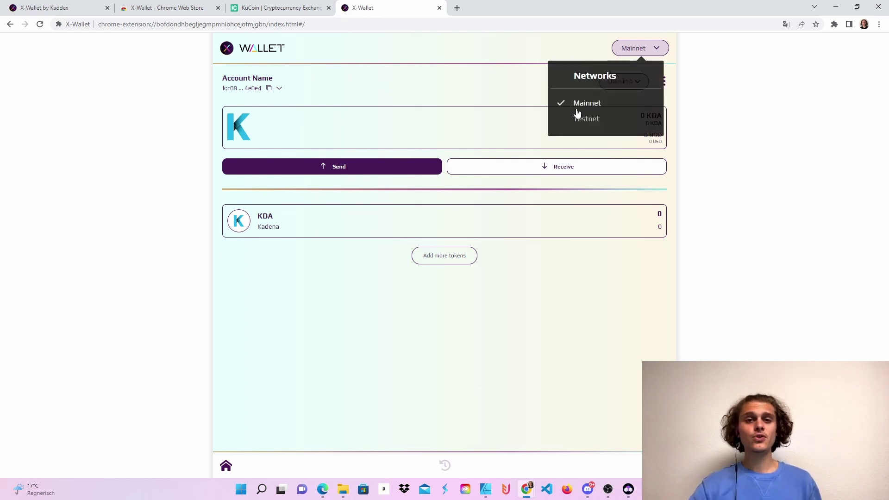
left_click(638, 84)
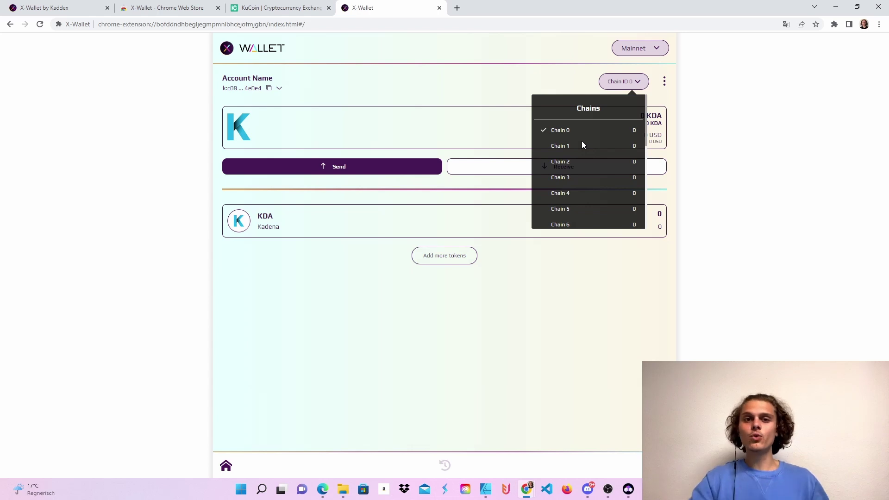
left_click(563, 146)
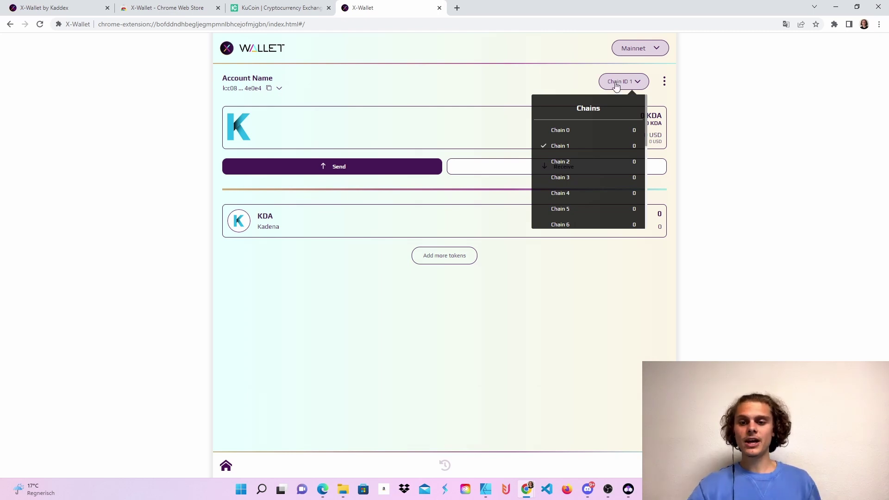
left_click(638, 82)
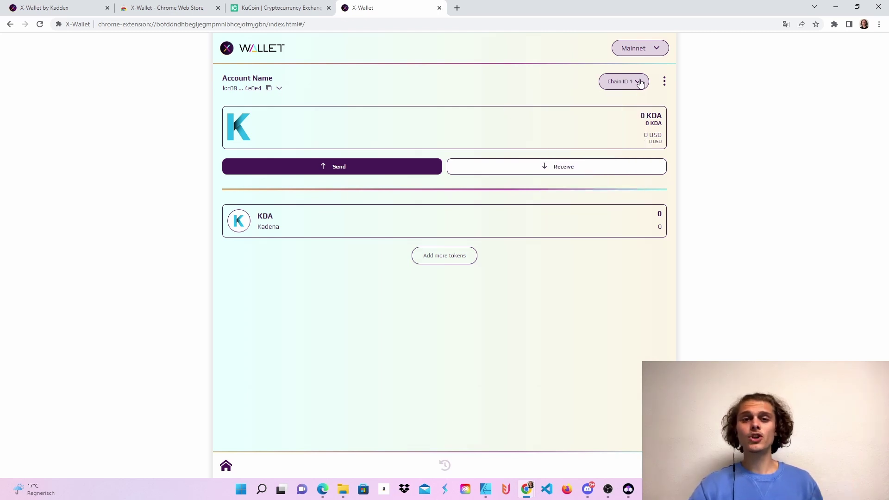
left_click(641, 82)
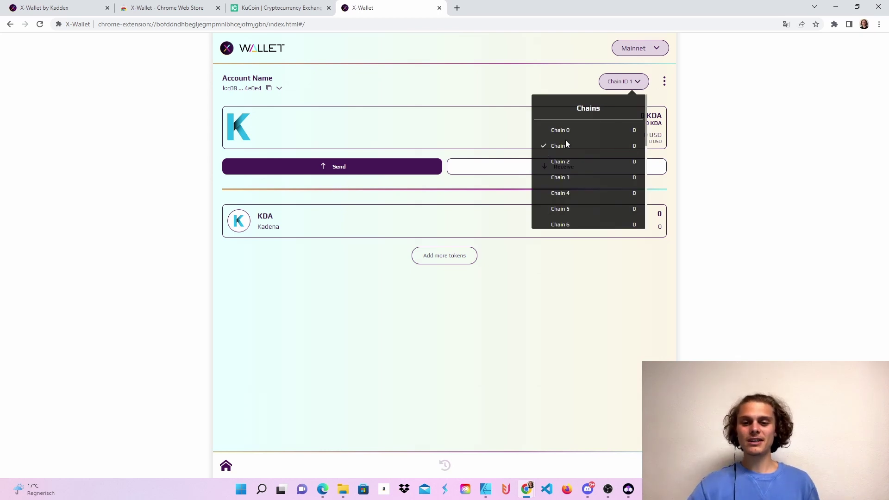
left_click(431, 92)
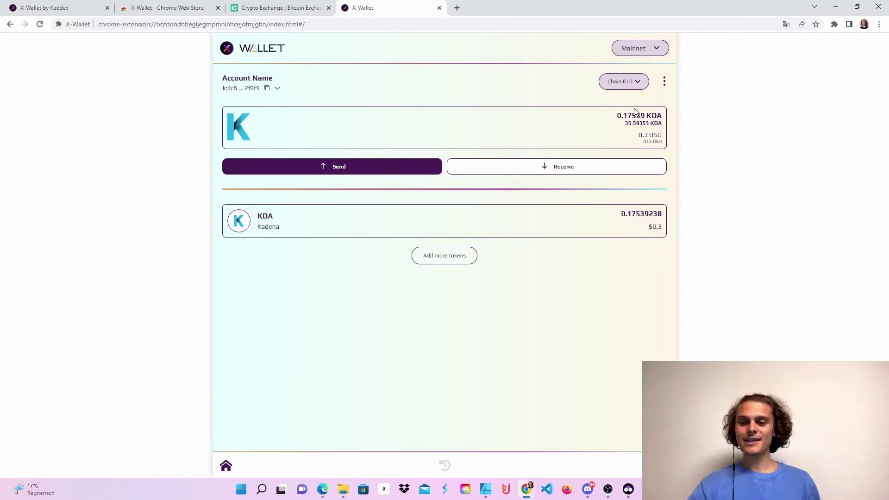
Step: Switch to chain 1 holding 35.41814 KDA and copy the account address
left_click(638, 82)
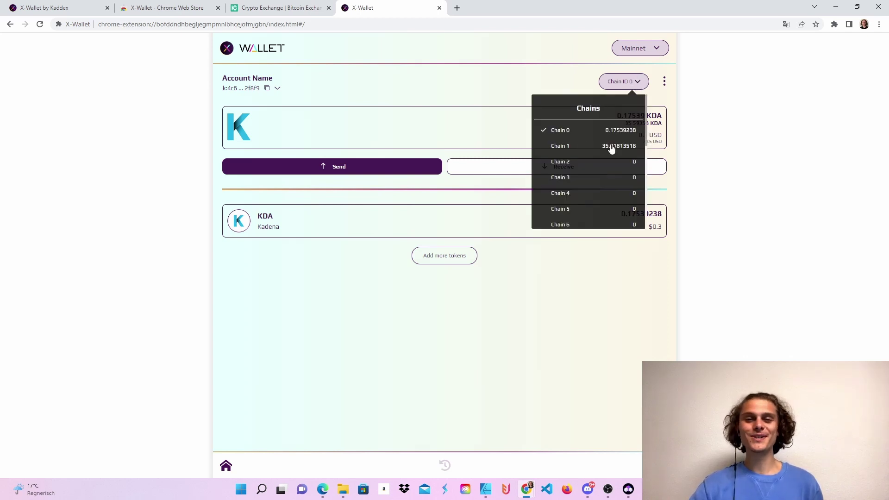
left_click(591, 146)
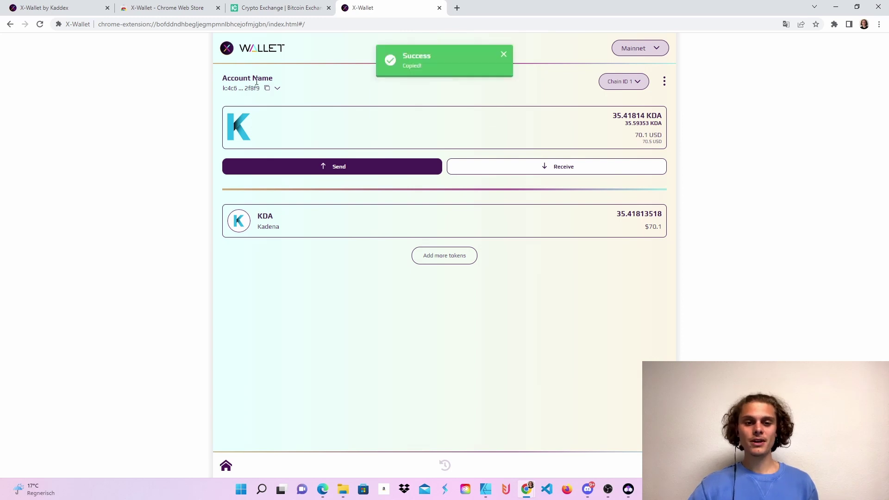
left_click(267, 90)
Step: Copy the full receiving address from the Receive view and return to KuCoin
left_click(512, 169)
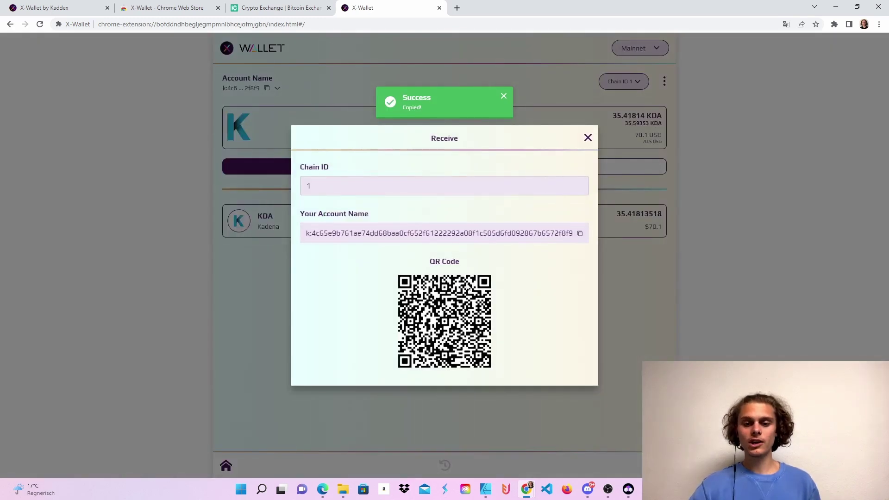
left_click(580, 234)
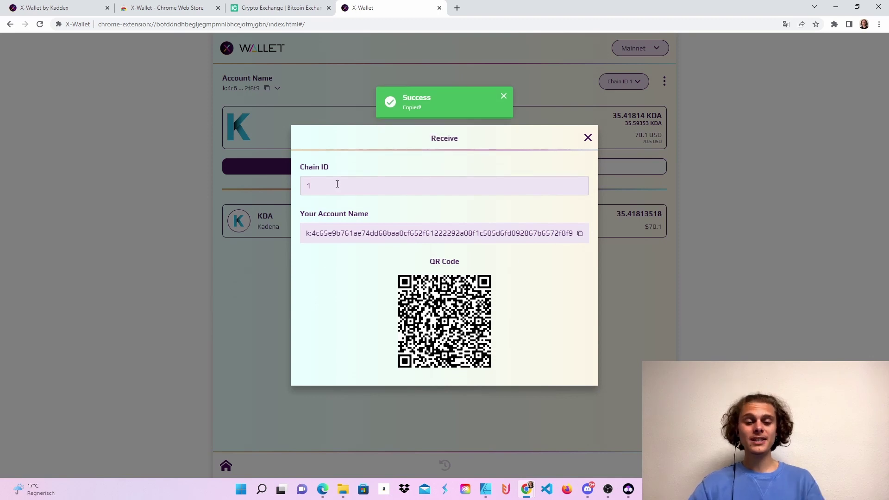
left_click(262, 7)
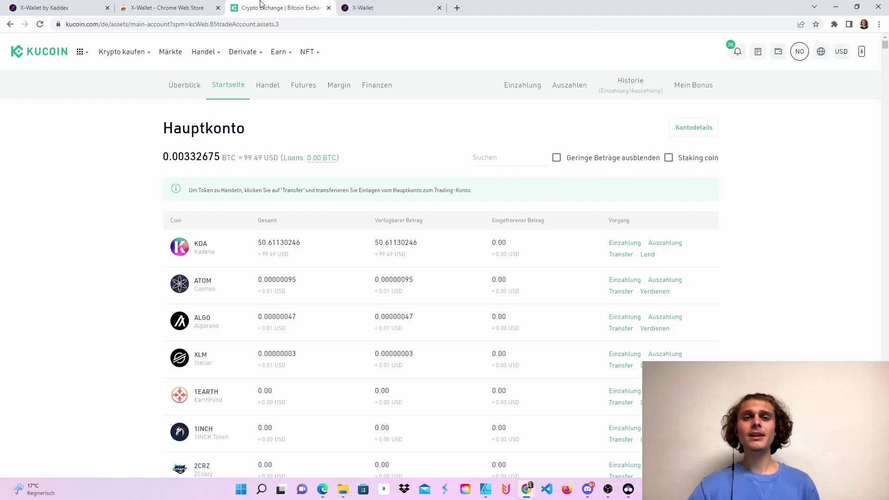
Step: Start a KDA withdrawal, paste the X-Wallet address, and choose the Kadena (KDA) network
left_click(661, 246)
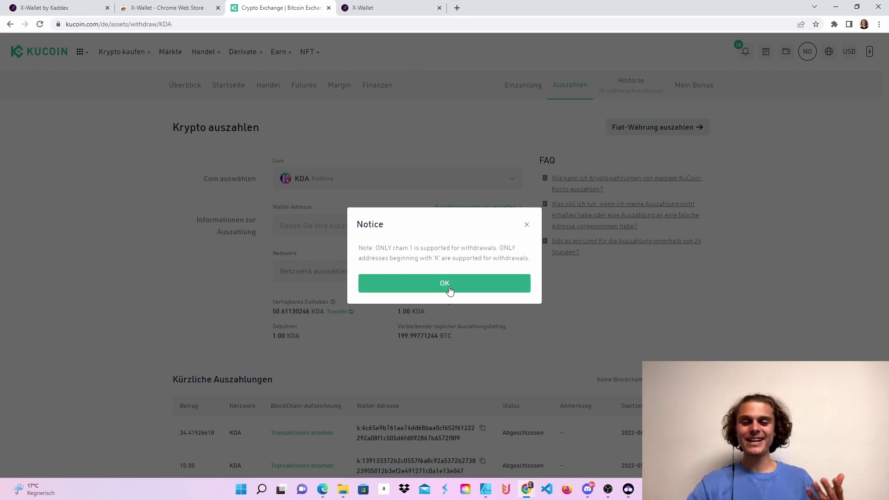
left_click(450, 290)
left_click(379, 227)
key("ctrl+v")
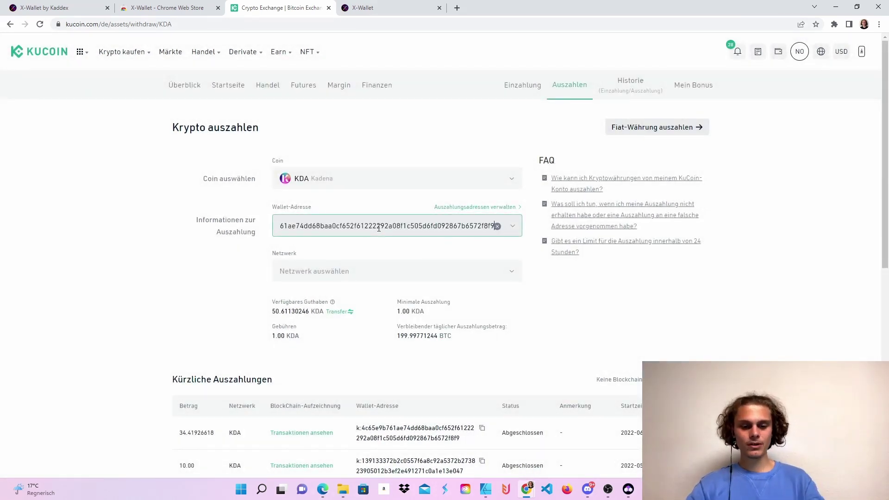
left_click(358, 279)
left_click(407, 272)
left_click(470, 382)
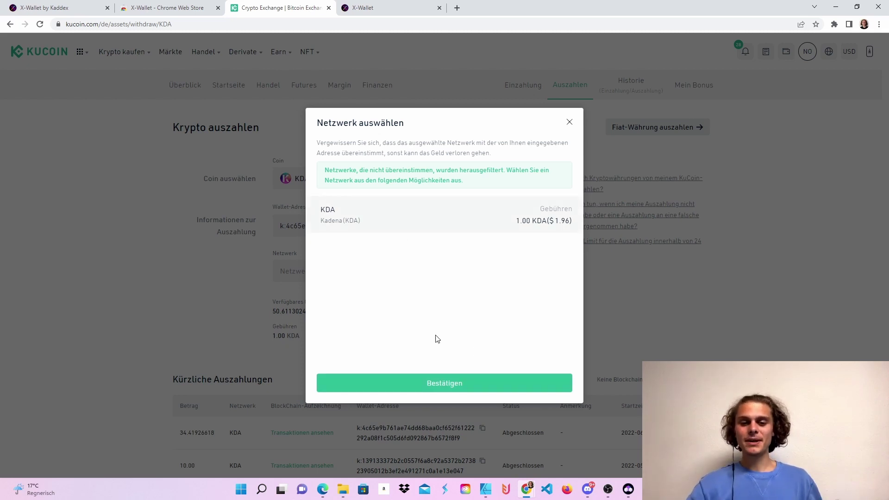
Step: Confirm the KDA network, withdraw the full 49.61130246 KDA, and submit
left_click(475, 385)
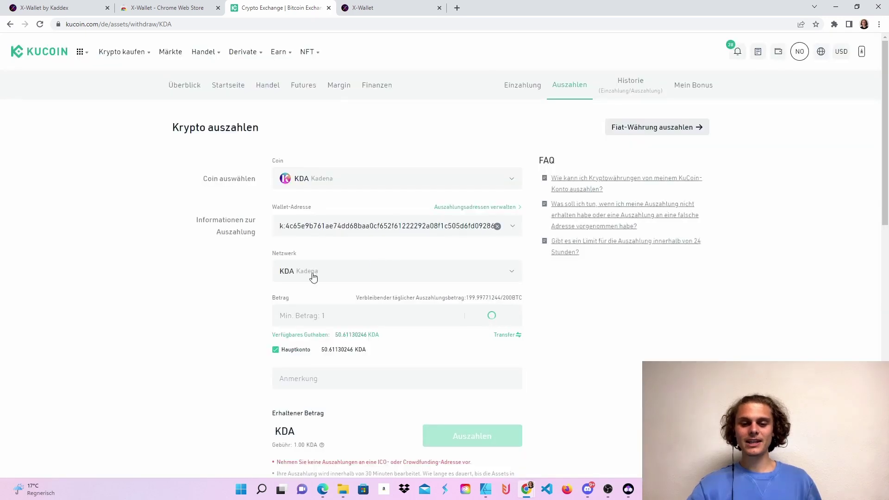
left_click(494, 326)
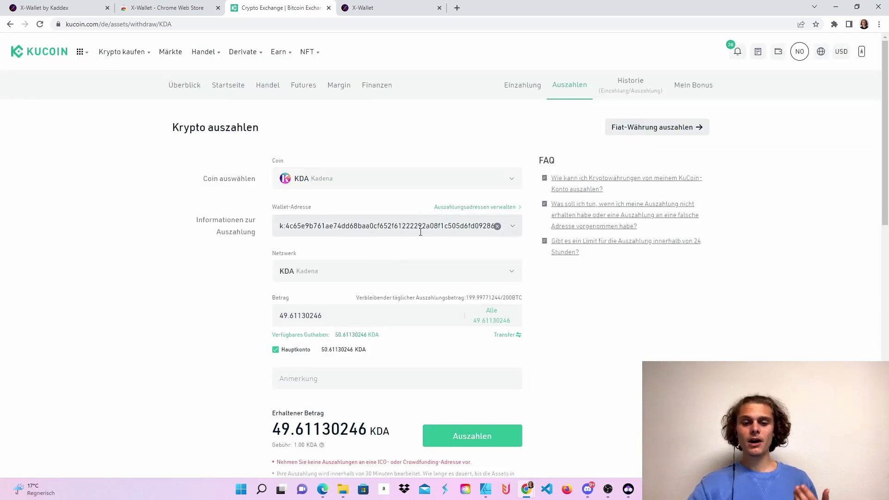
scroll(417, 326, "down", 2)
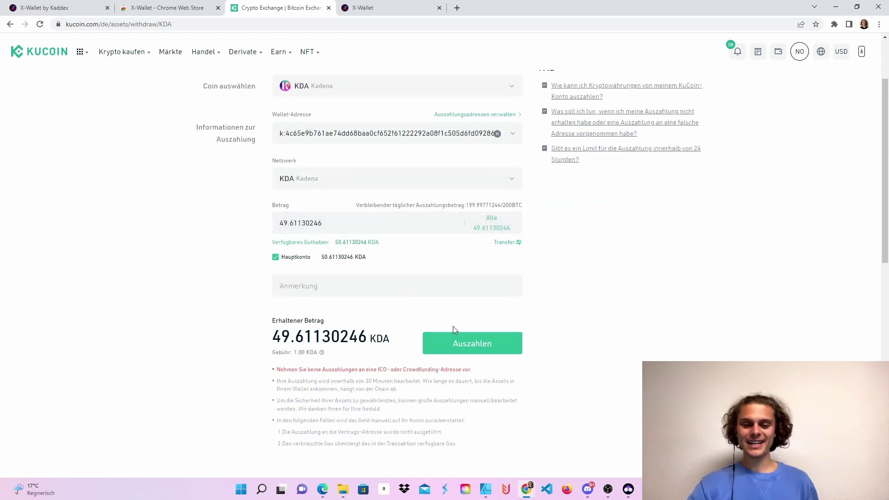
left_click(475, 342)
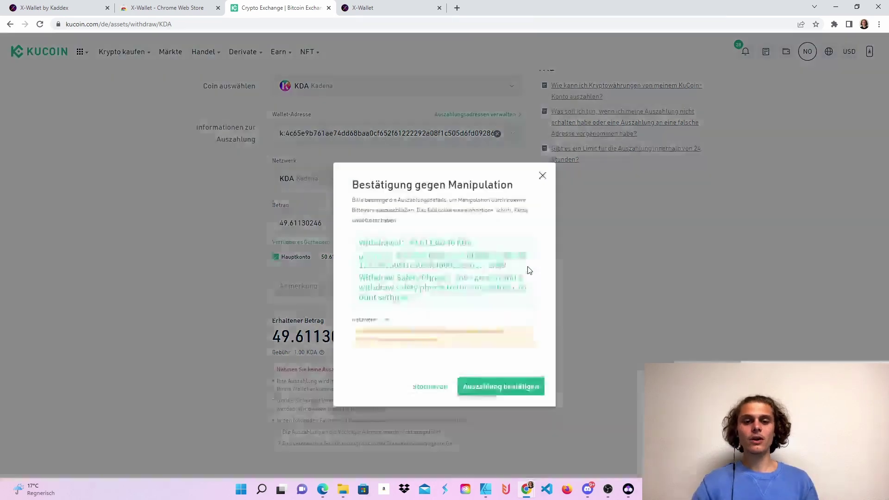